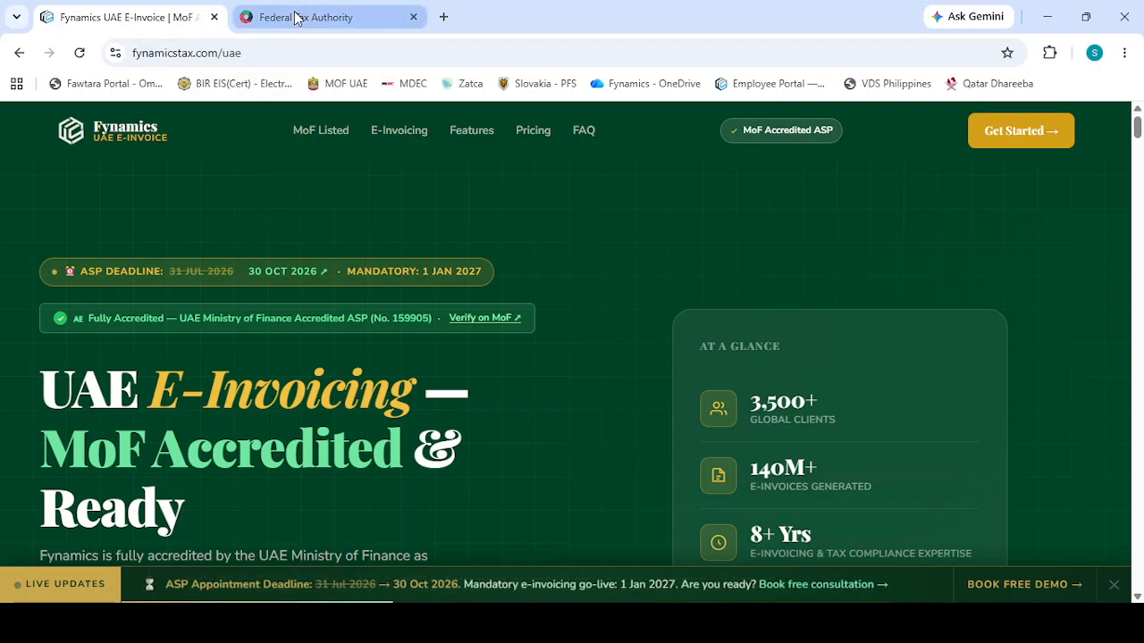
Switch to the Federal Tax Authority EmaraTax portal and open the FYNAMICS TECHNO SOLUTIONS - FZCO taxable person profile
{"action": "left_click", "coordinate": [294, 17]}
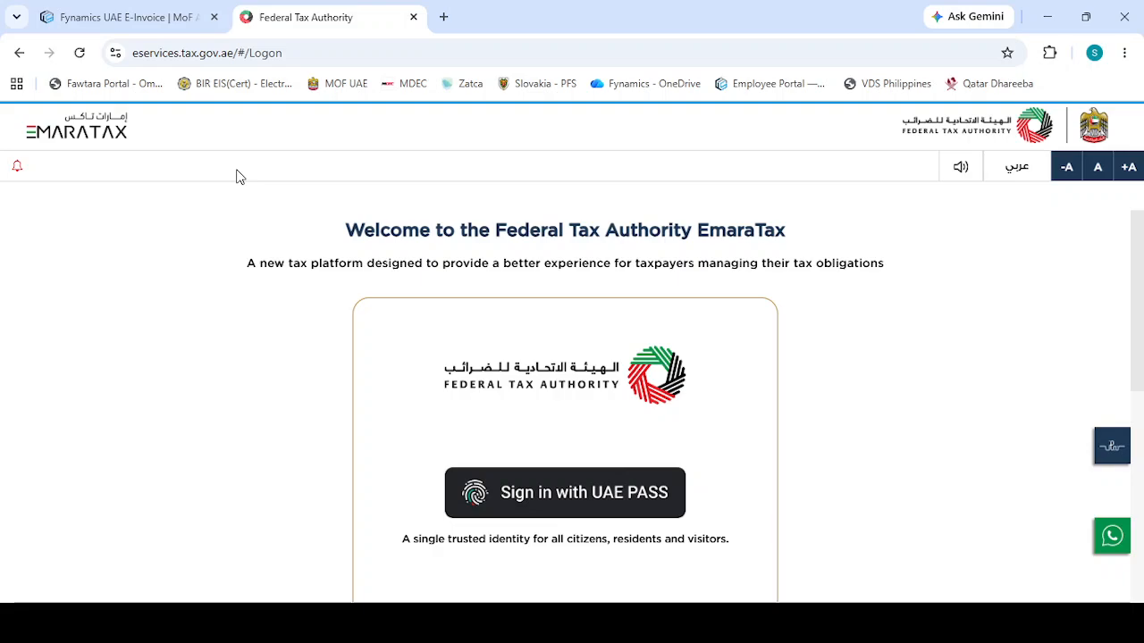
{"action": "scroll", "coordinate": [416, 393], "scroll_direction": "down", "scroll_amount": 2}
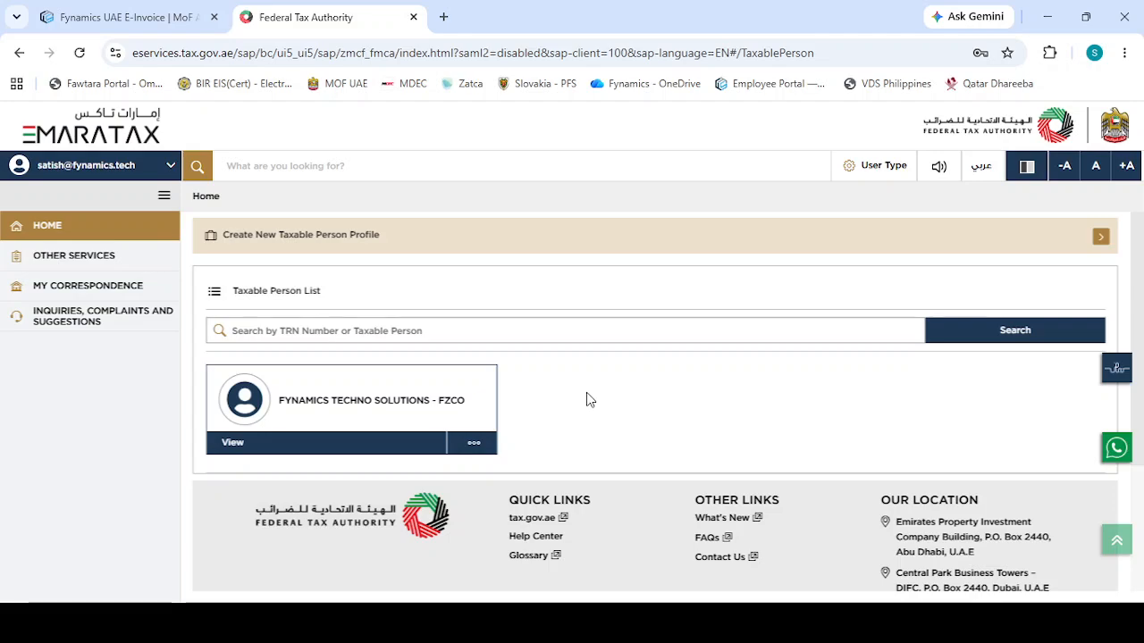
{"action": "left_click", "coordinate": [362, 455]}
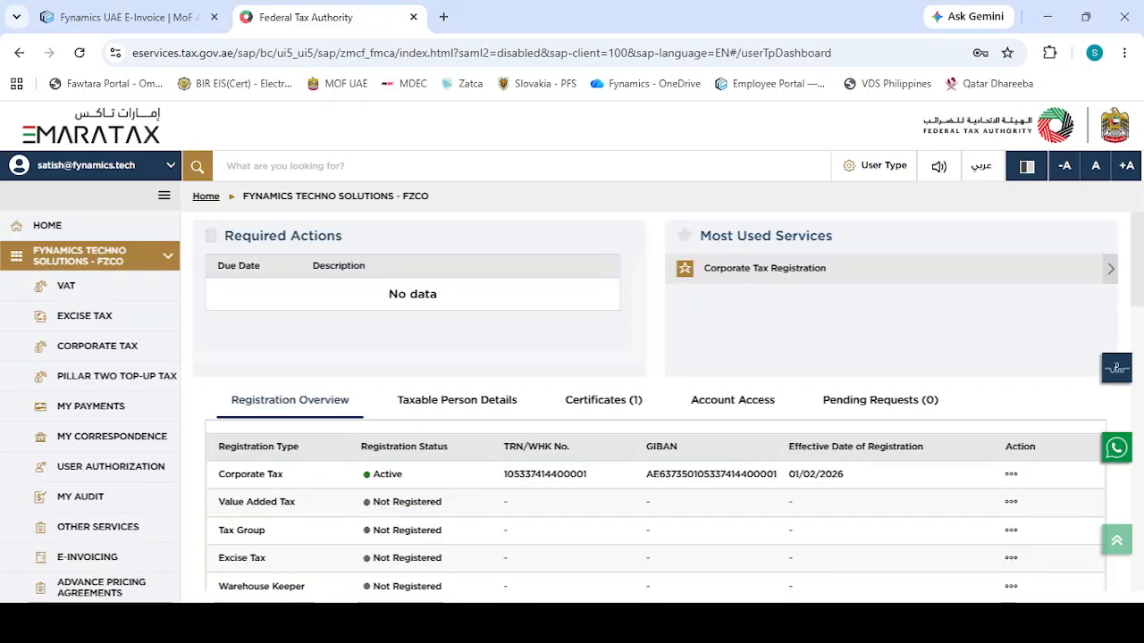
Start the e-Invoicing service with its instructions confirmed as read, and proceed to the list of ASPs for onboarding
{"action": "scroll", "coordinate": [360, 446], "scroll_direction": "down", "scroll_amount": 1}
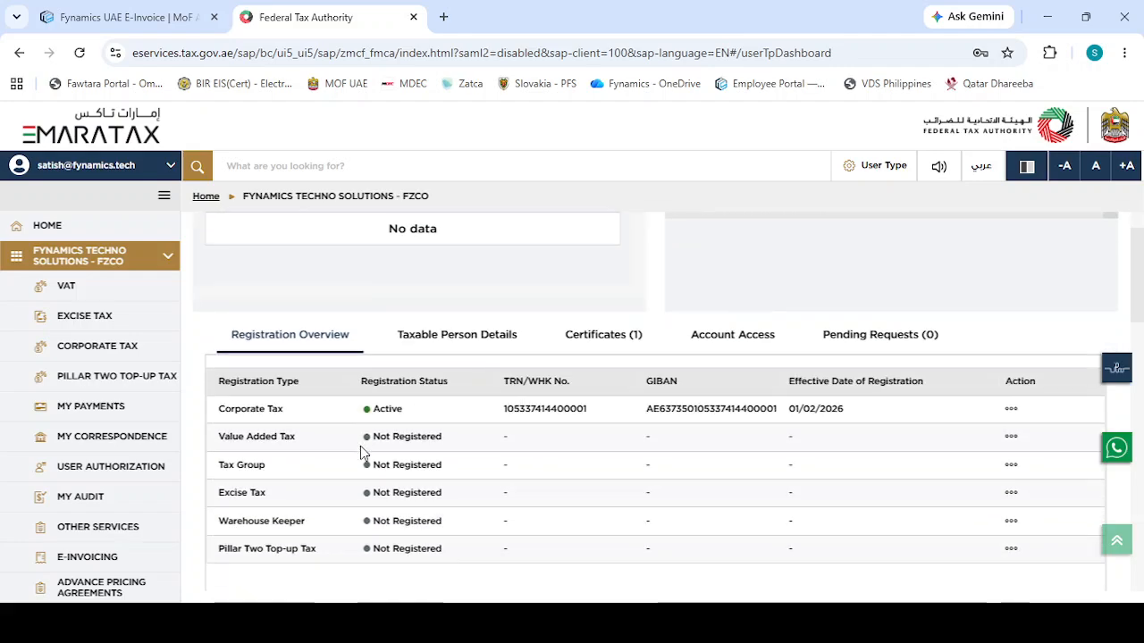
{"action": "left_click", "coordinate": [106, 568]}
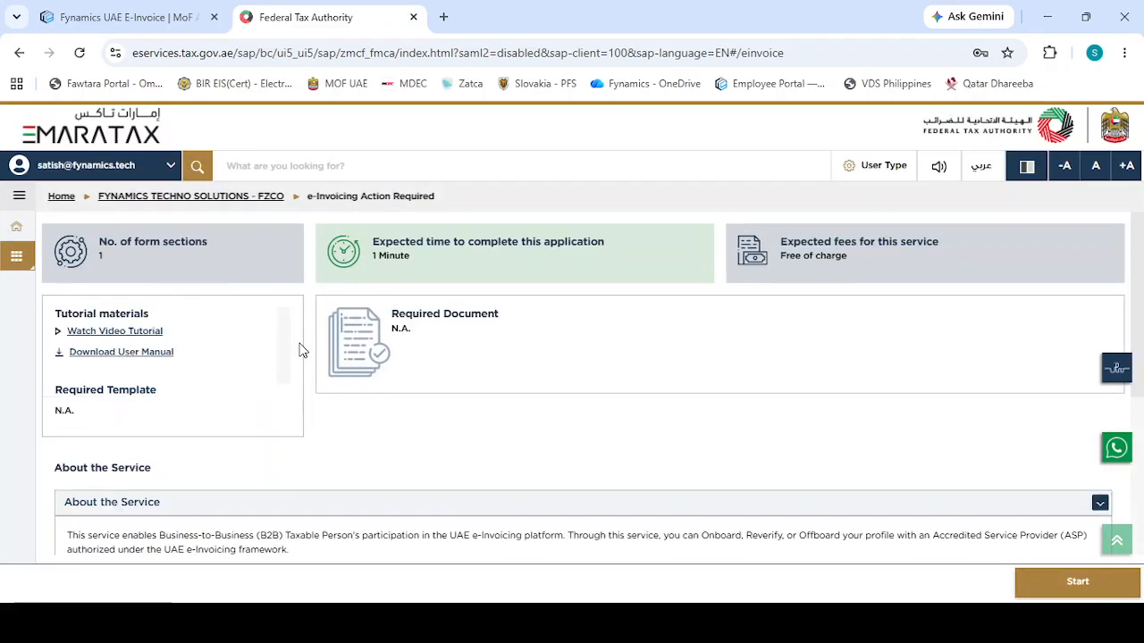
{"action": "scroll", "coordinate": [302, 350], "scroll_direction": "down", "scroll_amount": 2}
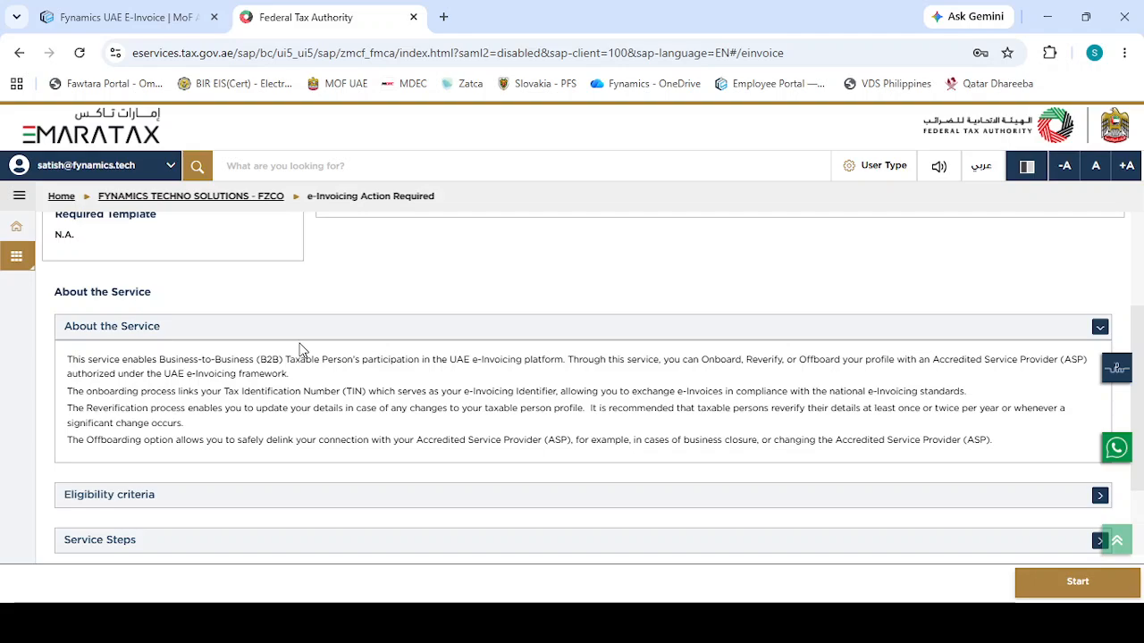
{"action": "scroll", "coordinate": [302, 351], "scroll_direction": "down", "scroll_amount": 2}
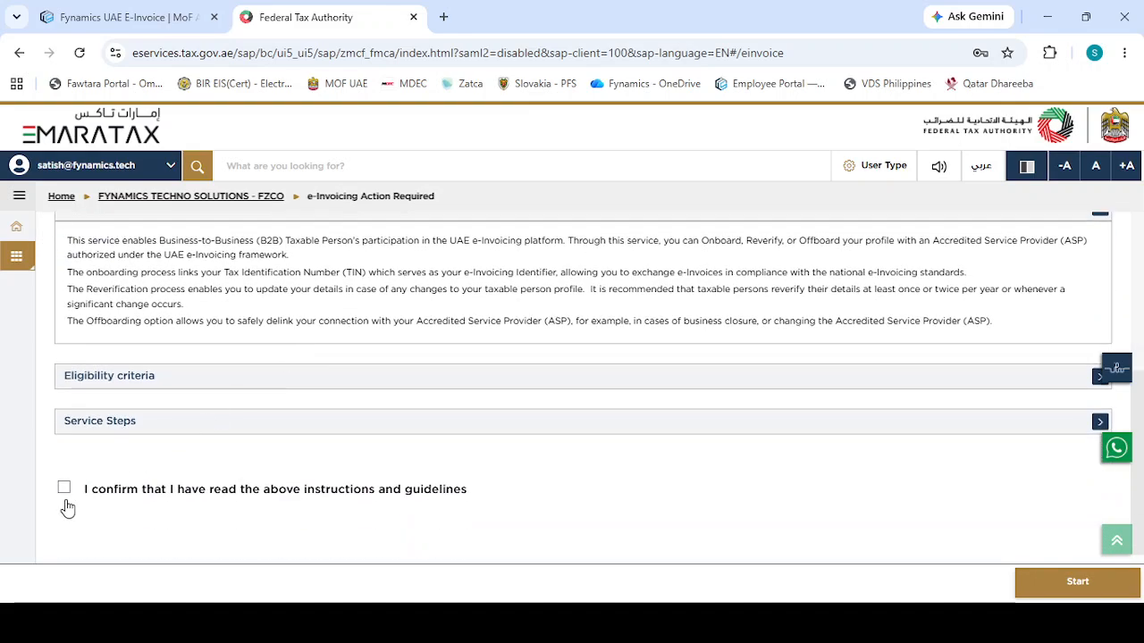
{"action": "left_click", "coordinate": [1078, 585]}
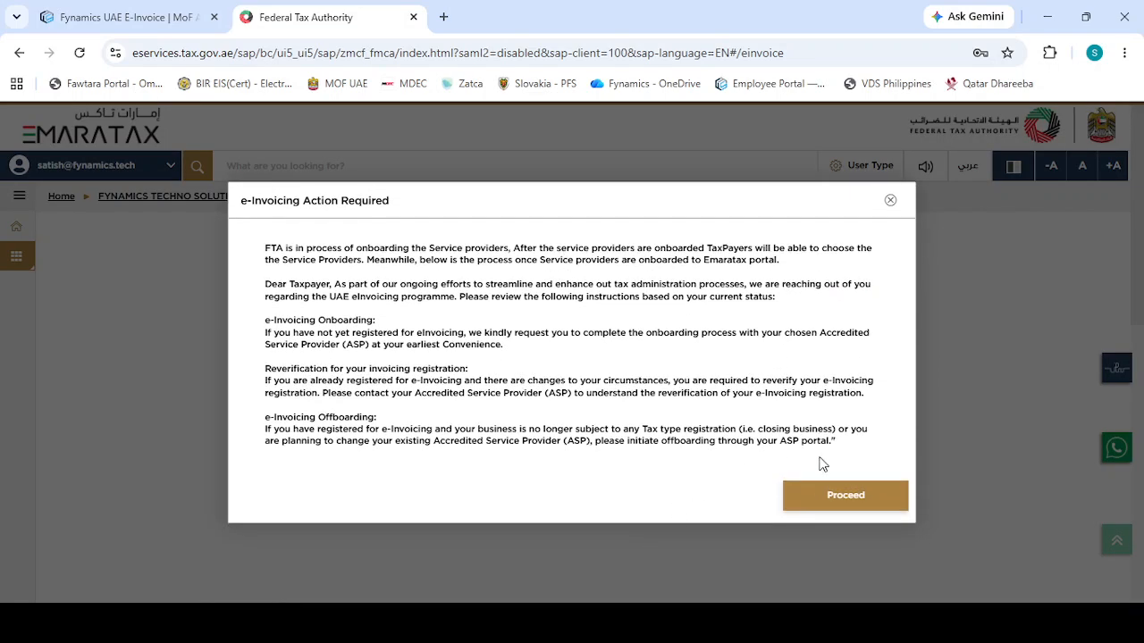
{"action": "left_click", "coordinate": [849, 502]}
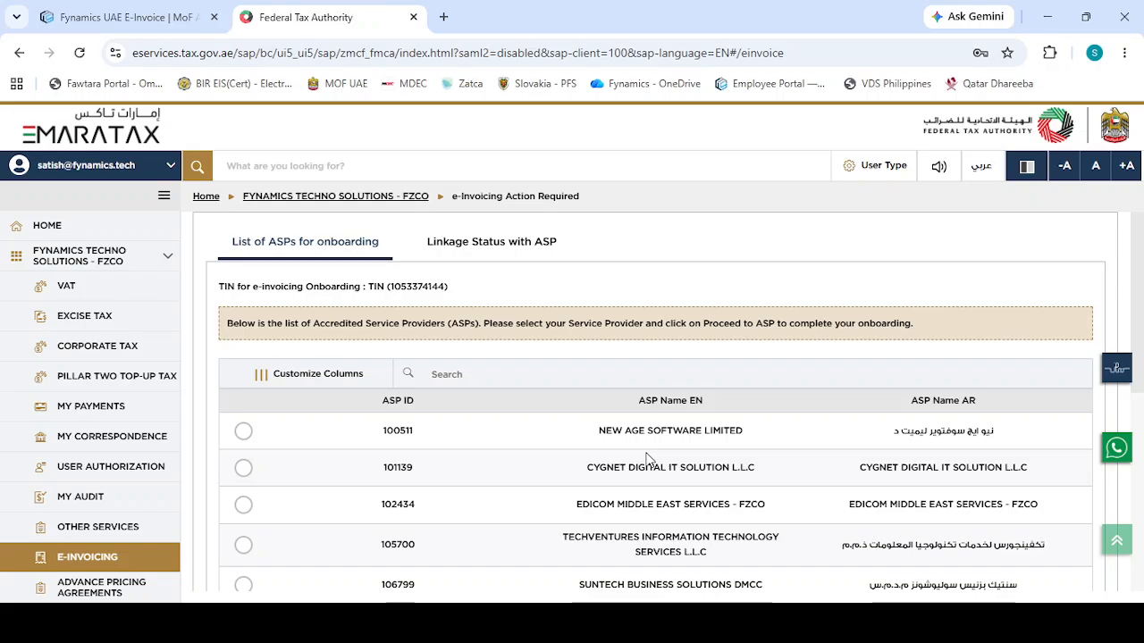
Set the list of Accredited Service Providers to show 50 records per page
{"action": "scroll", "coordinate": [646, 459], "scroll_direction": "down", "scroll_amount": 5}
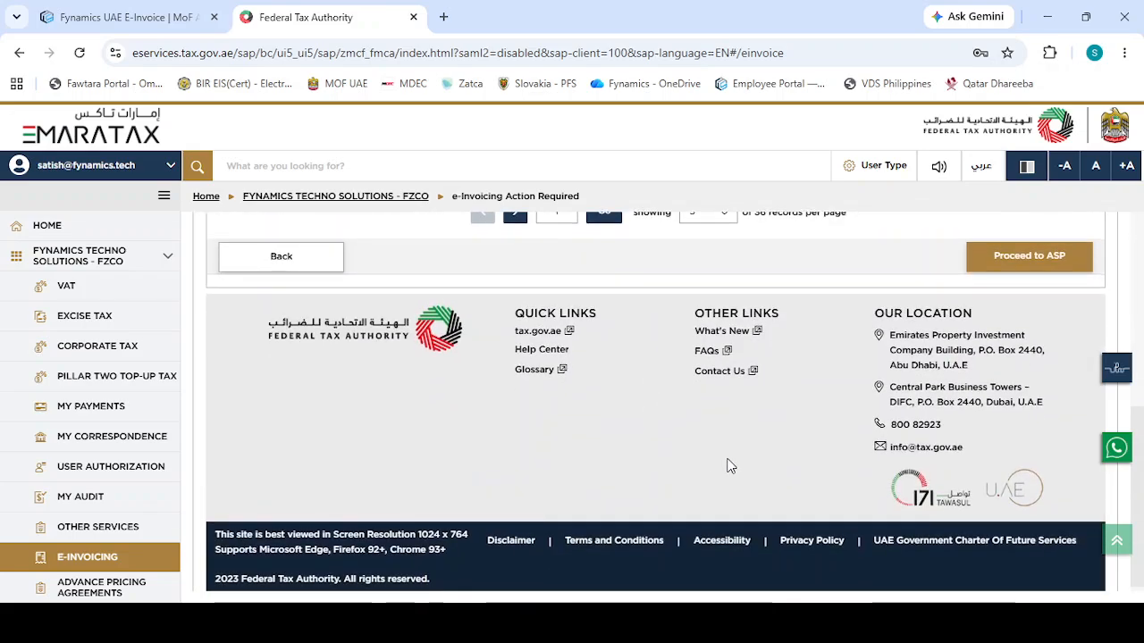
{"action": "scroll", "coordinate": [727, 468], "scroll_direction": "up", "scroll_amount": 1}
{"action": "left_click", "coordinate": [722, 277]}
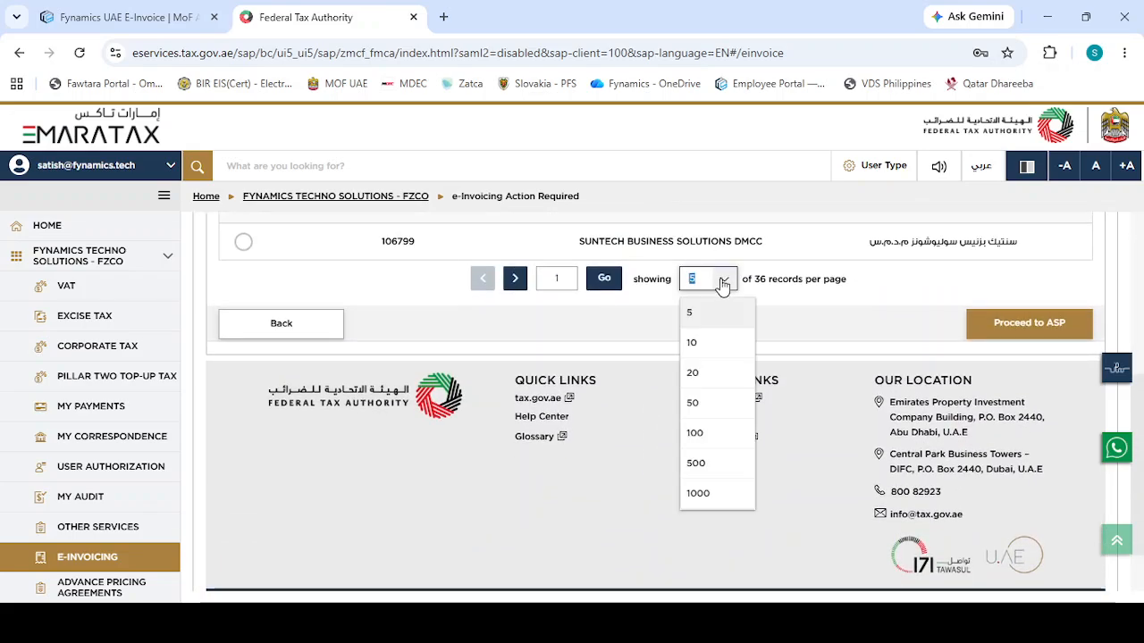
{"action": "left_click", "coordinate": [707, 416]}
Select Fynamics Techno Solutions - FZCO as the service provider in the ASP list
{"action": "scroll", "coordinate": [707, 416], "scroll_direction": "down", "scroll_amount": 3}
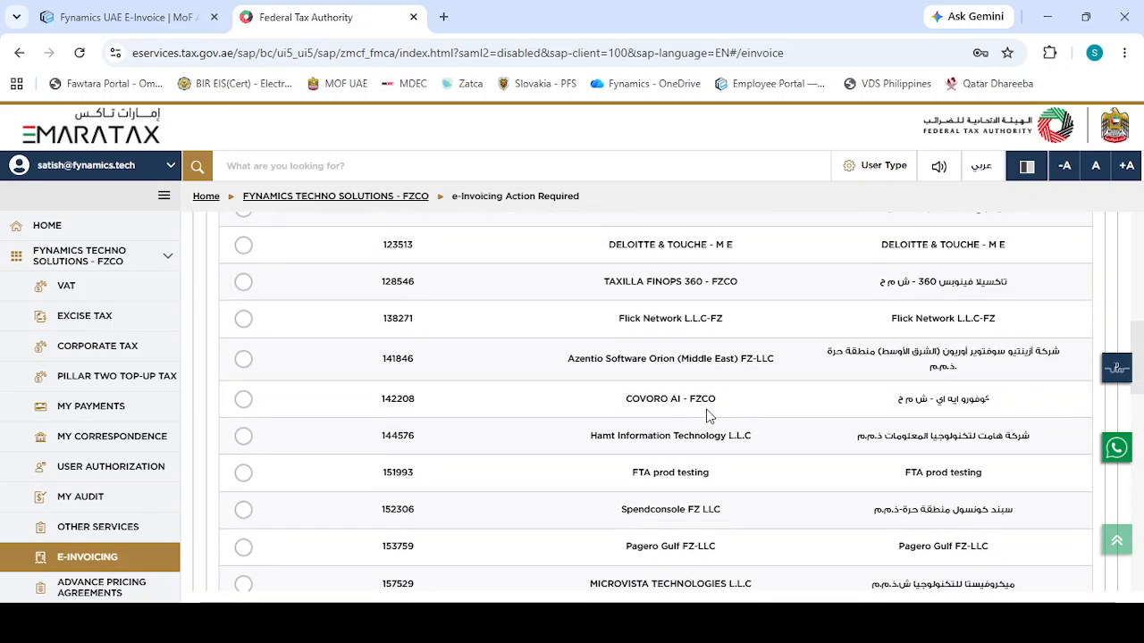
{"action": "scroll", "coordinate": [707, 411], "scroll_direction": "down", "scroll_amount": 2}
{"action": "scroll", "coordinate": [707, 411], "scroll_direction": "down", "scroll_amount": 2}
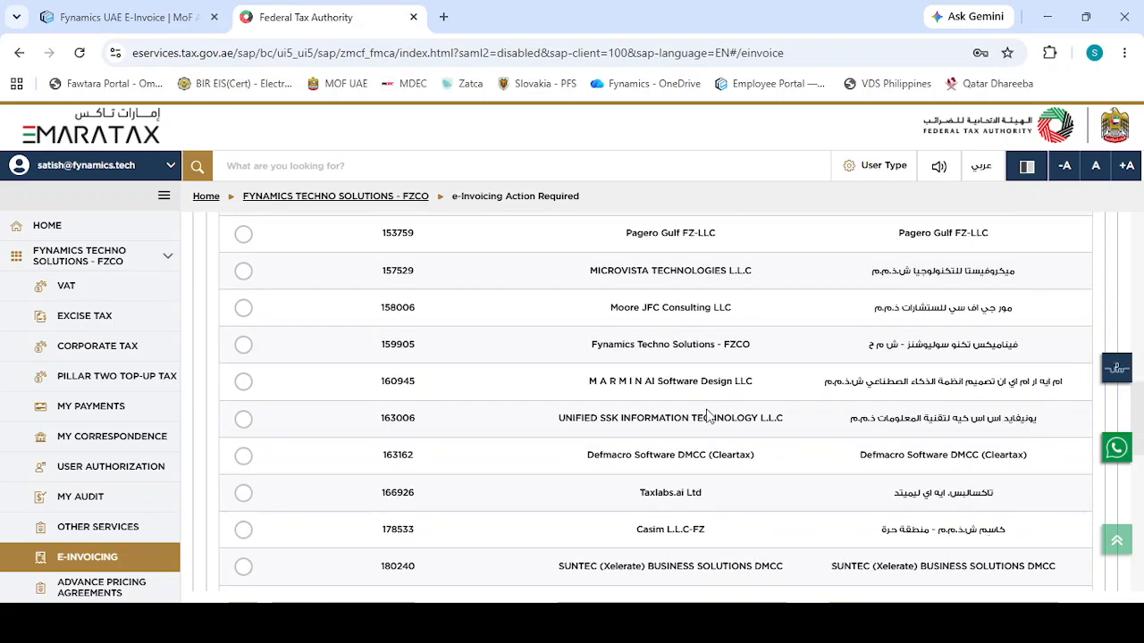
{"action": "left_click", "coordinate": [243, 346]}
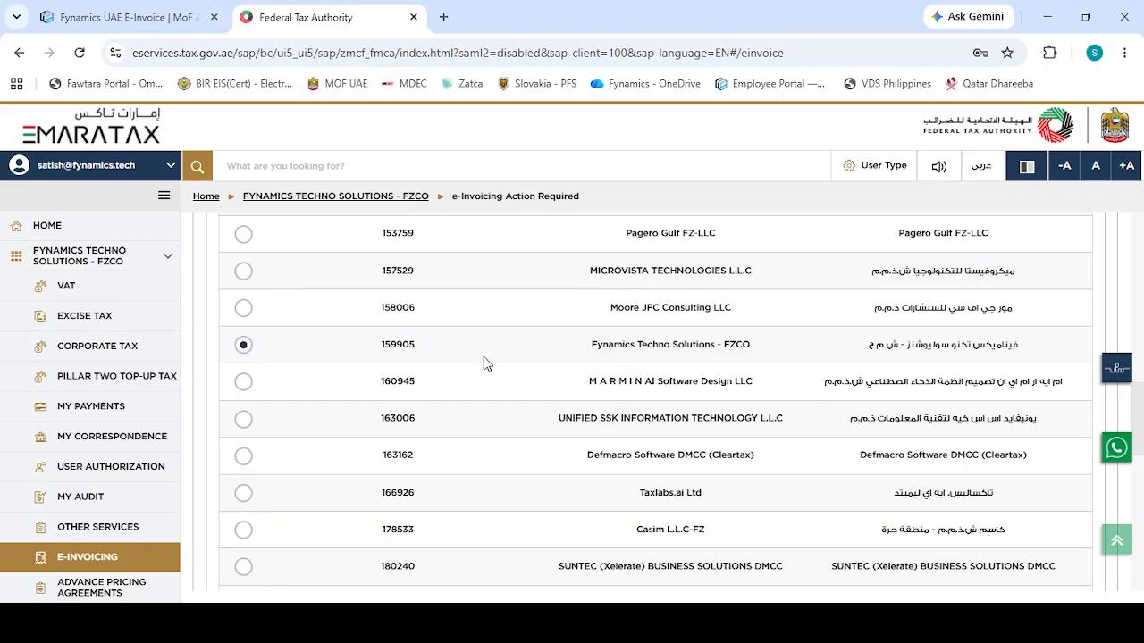
Proceed to the selected ASP and agree to leave the EmaraTax system for its onboarding page
{"action": "scroll", "coordinate": [617, 349], "scroll_direction": "up", "scroll_amount": 1}
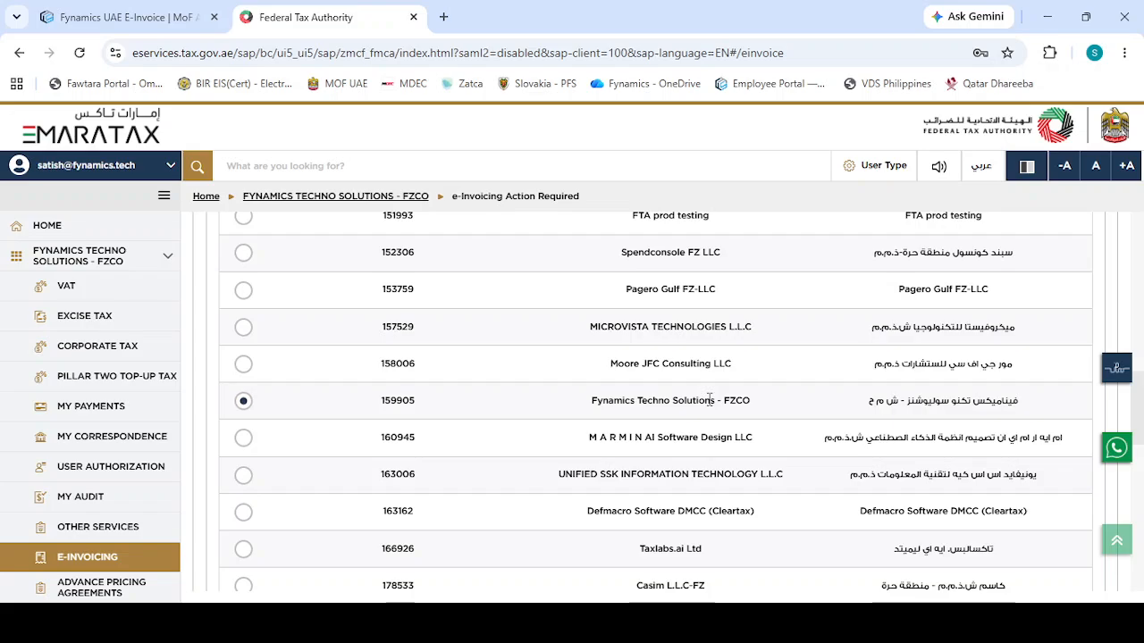
{"action": "scroll", "coordinate": [708, 399], "scroll_direction": "down", "scroll_amount": 5}
{"action": "scroll", "coordinate": [709, 399], "scroll_direction": "down", "scroll_amount": 3}
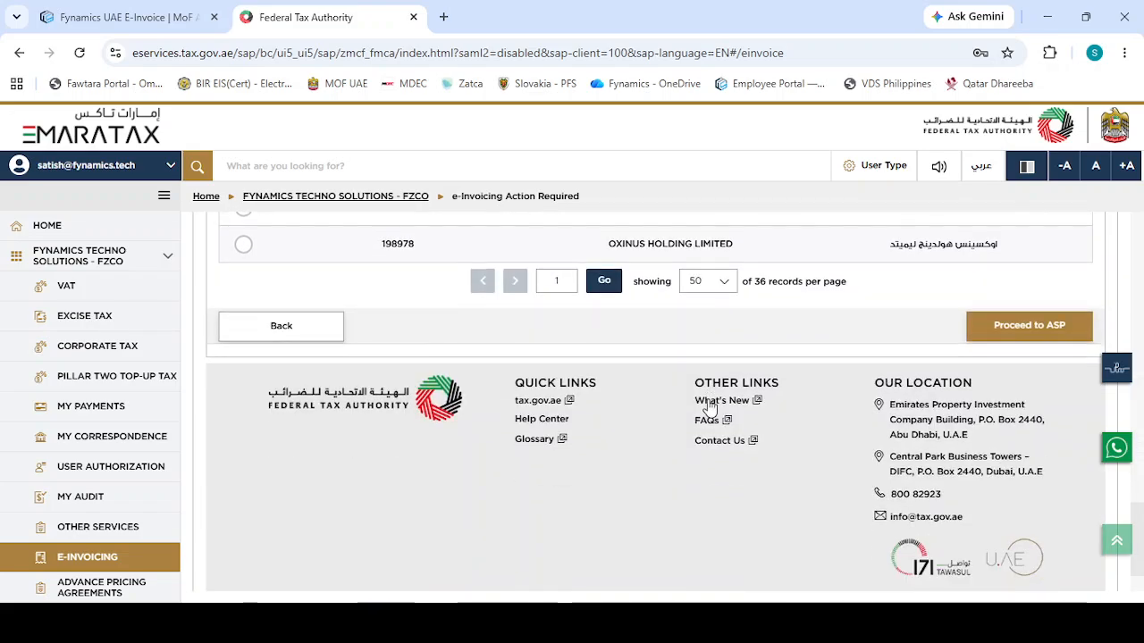
{"action": "left_click", "coordinate": [1002, 327]}
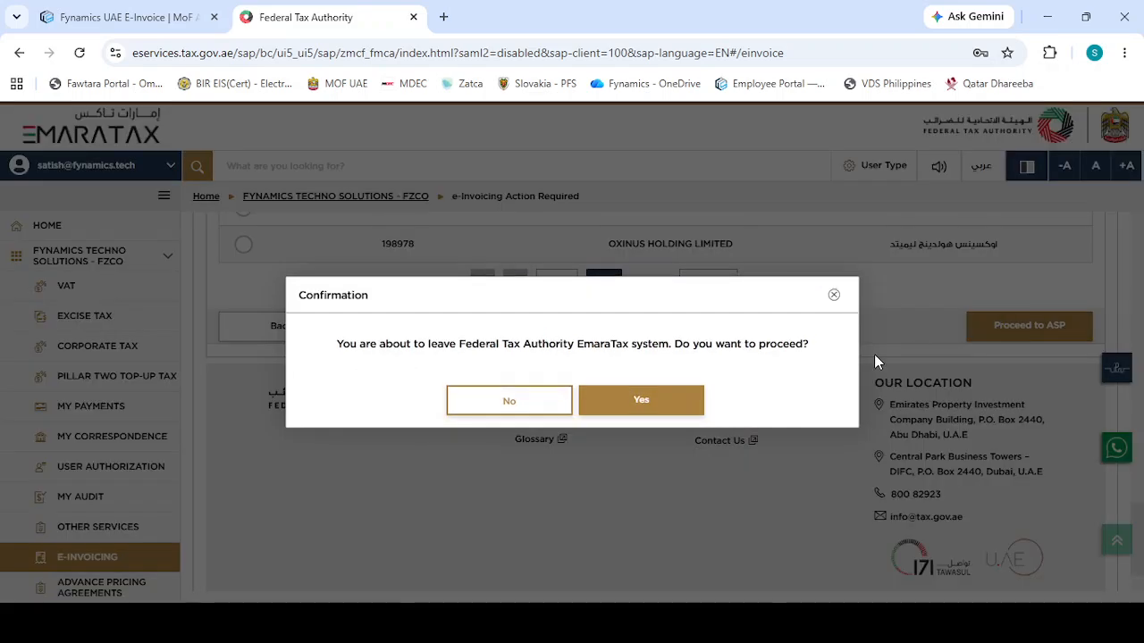
{"action": "left_click", "coordinate": [639, 402]}
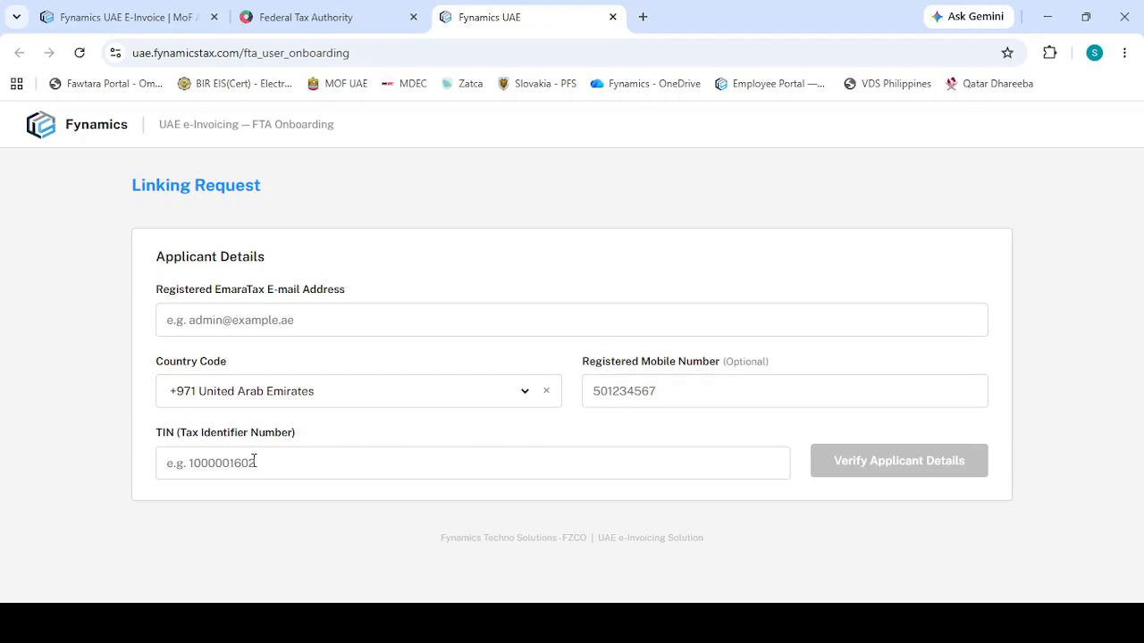
Copy the taxpayer's TIN from the EmaraTax onboarding page into the Tax Identifier Number field of the Fynamics linking request
{"action": "left_click", "coordinate": [291, 22]}
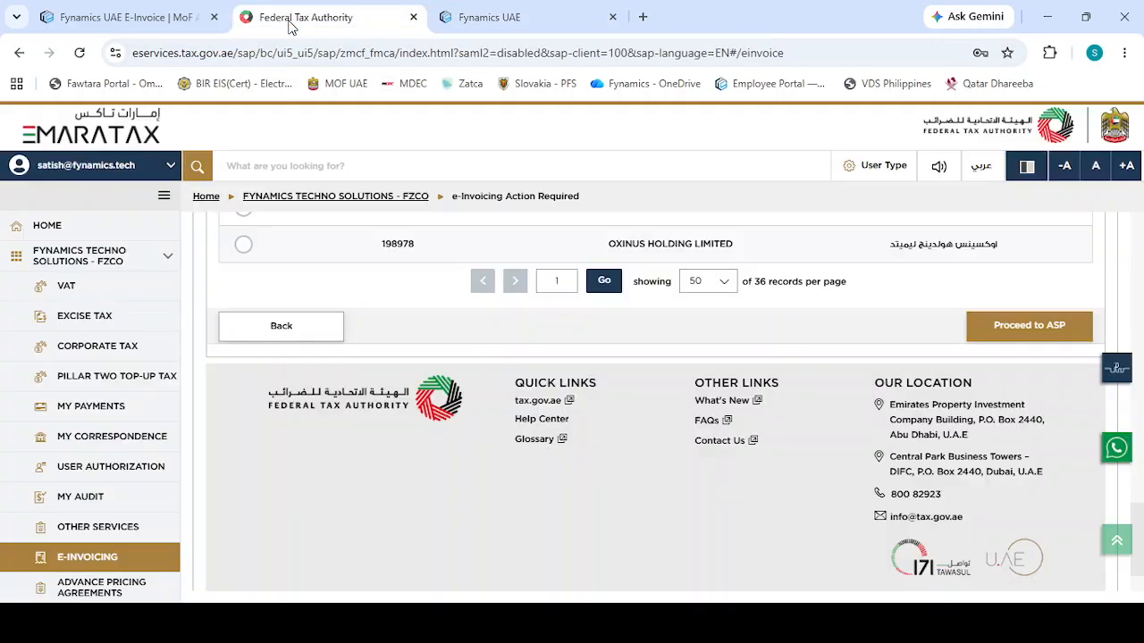
{"action": "scroll", "coordinate": [457, 301], "scroll_direction": "up", "scroll_amount": 15}
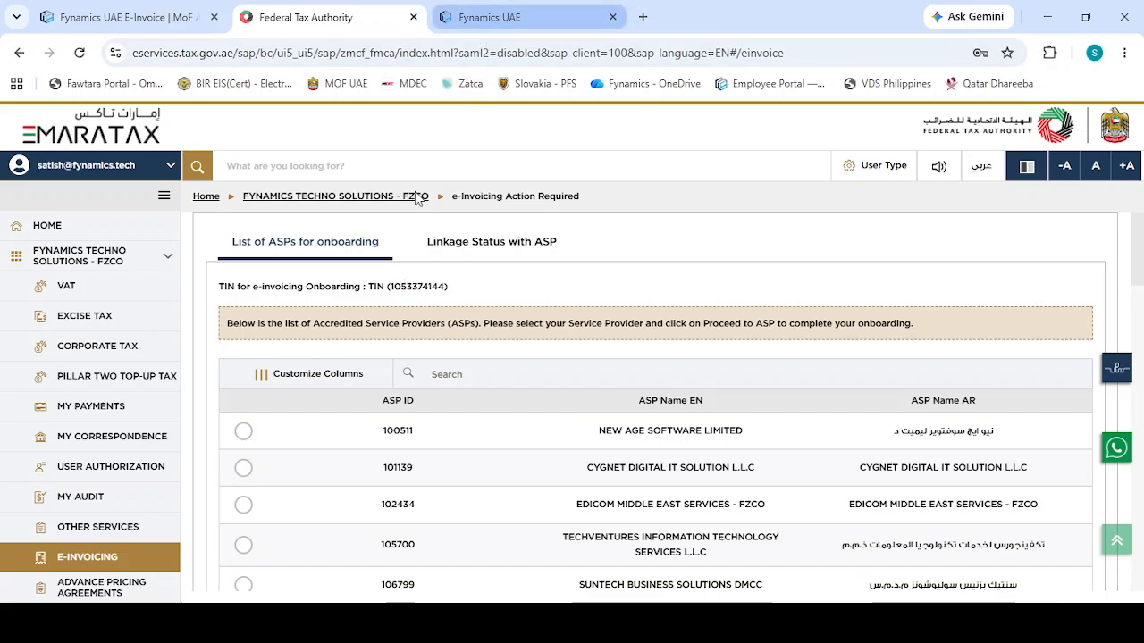
{"action": "double_click", "coordinate": [418, 286]}
{"action": "key", "text": "ctrl+c"}
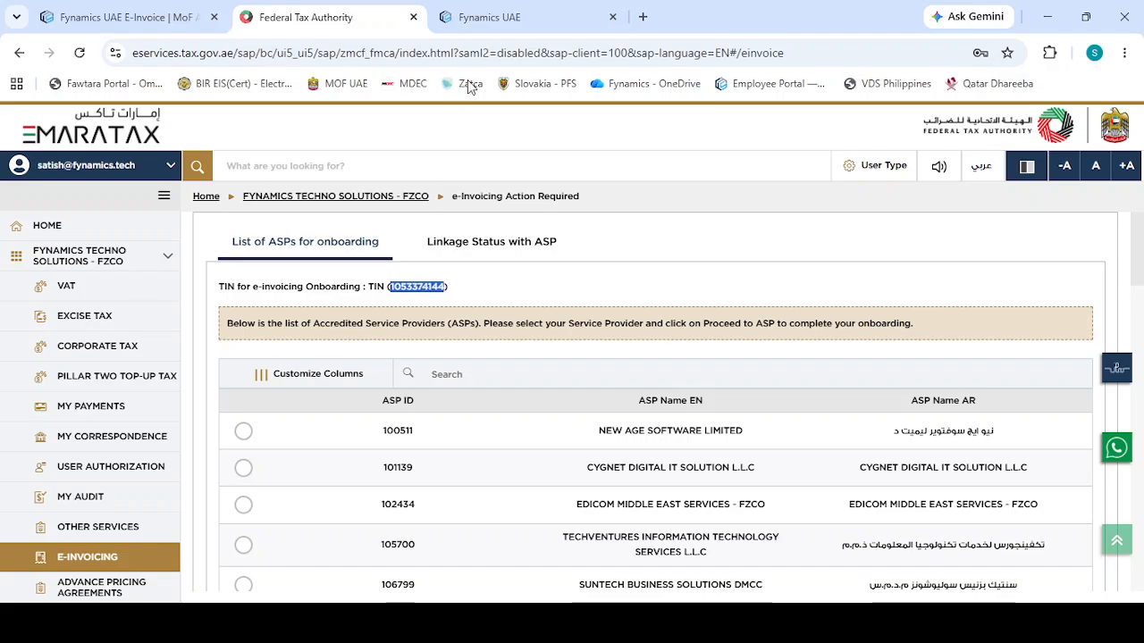
{"action": "left_click", "coordinate": [481, 25]}
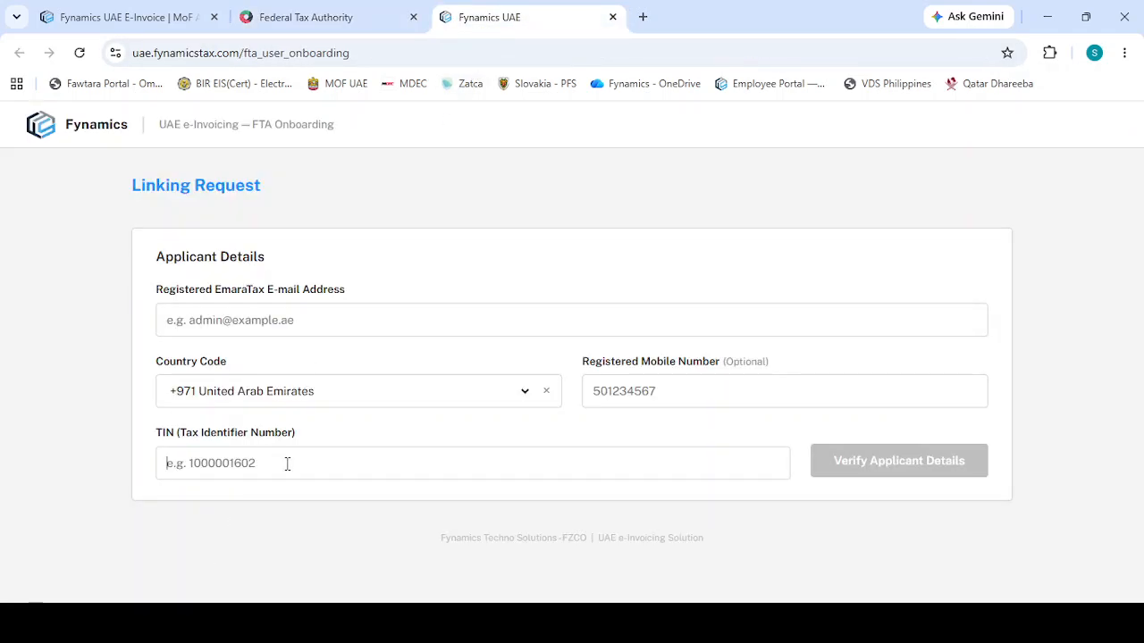
{"action": "key", "text": "ctrl+v"}
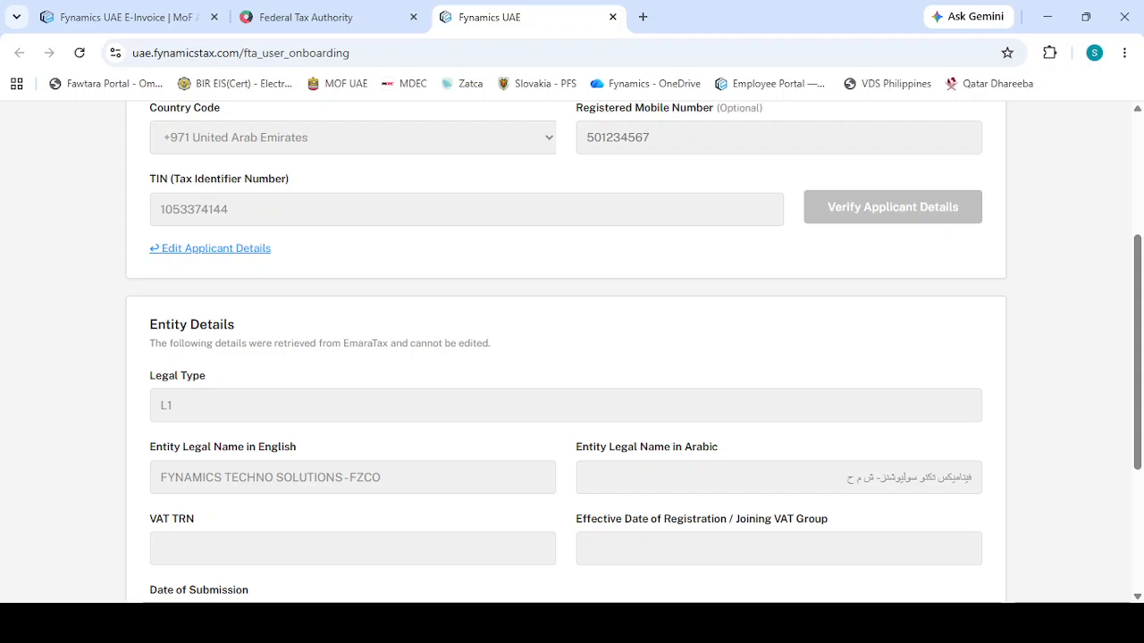
Review the retrieved entity details and accept the declaration that all information provided is true, accurate and complete
{"action": "scroll", "coordinate": [545, 385], "scroll_direction": "down", "scroll_amount": 2}
{"action": "scroll", "coordinate": [295, 267], "scroll_direction": "down", "scroll_amount": 1}
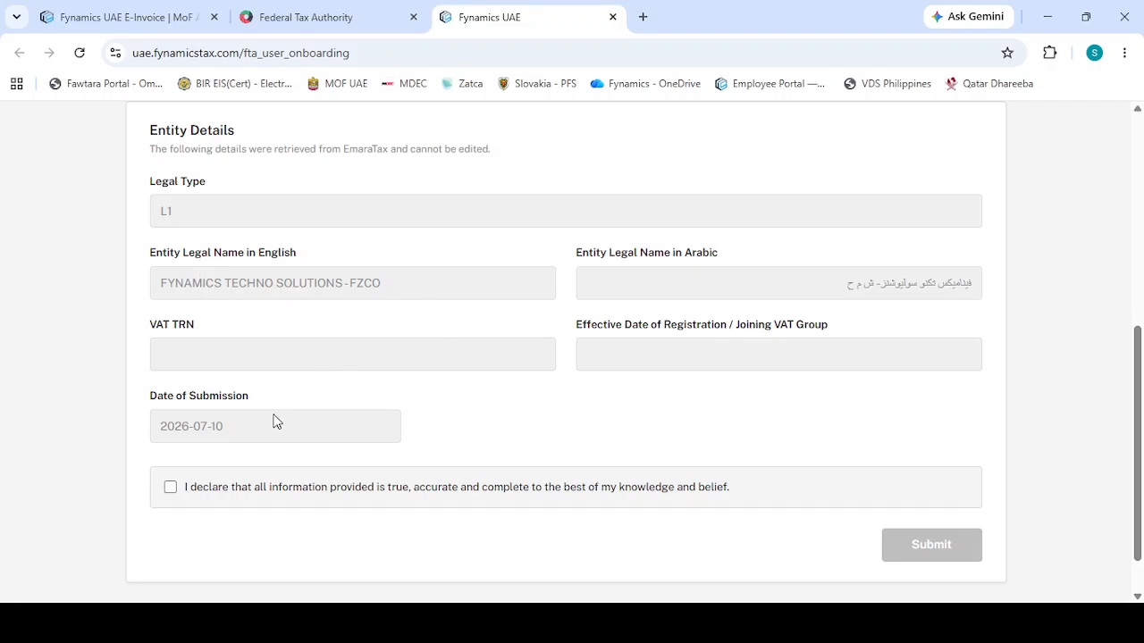
{"action": "left_click", "coordinate": [168, 492]}
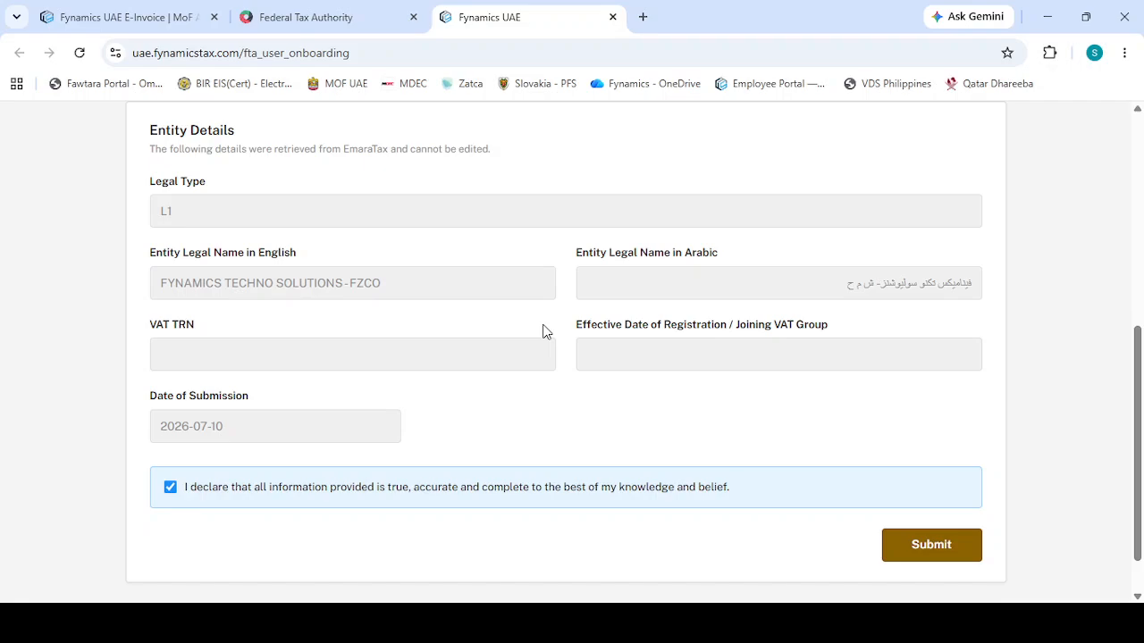
Check the taxpayer's linkage status with the ASP in EmaraTax, including the ASP ID, and return to the Fynamics linking request
{"action": "left_click", "coordinate": [358, 25]}
{"action": "left_click", "coordinate": [513, 248]}
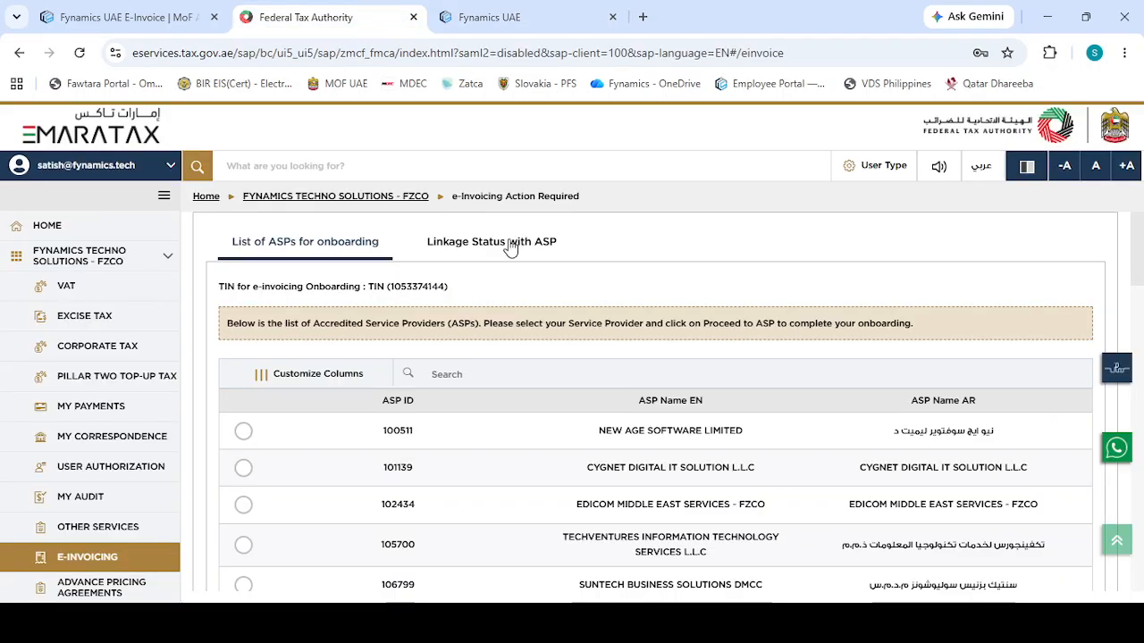
{"action": "left_click", "coordinate": [511, 248]}
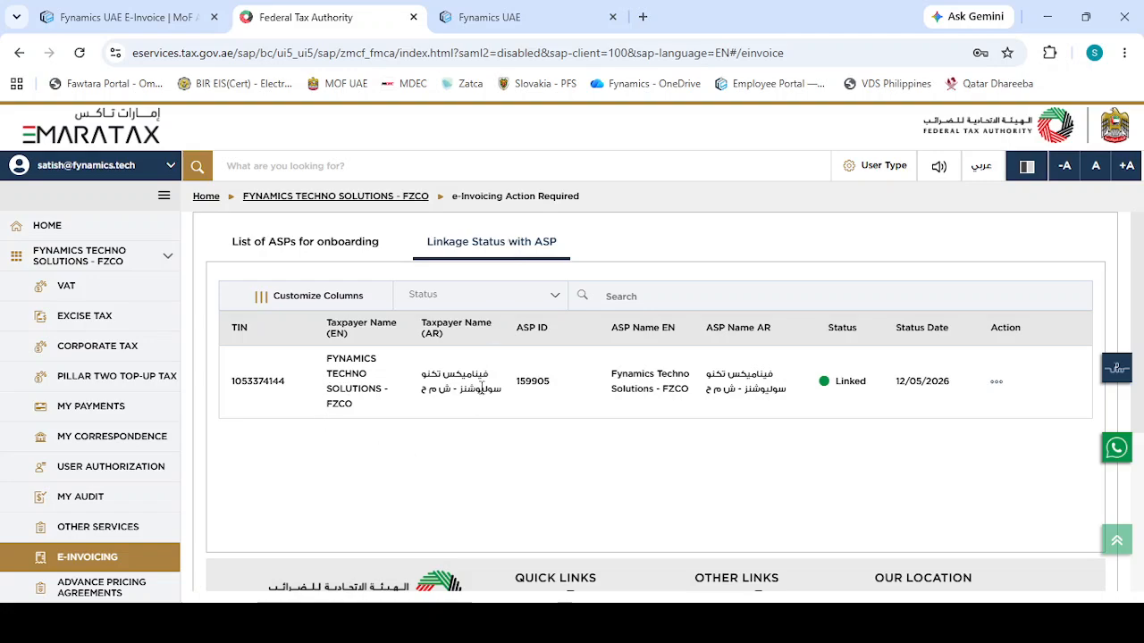
{"action": "double_click", "coordinate": [528, 382]}
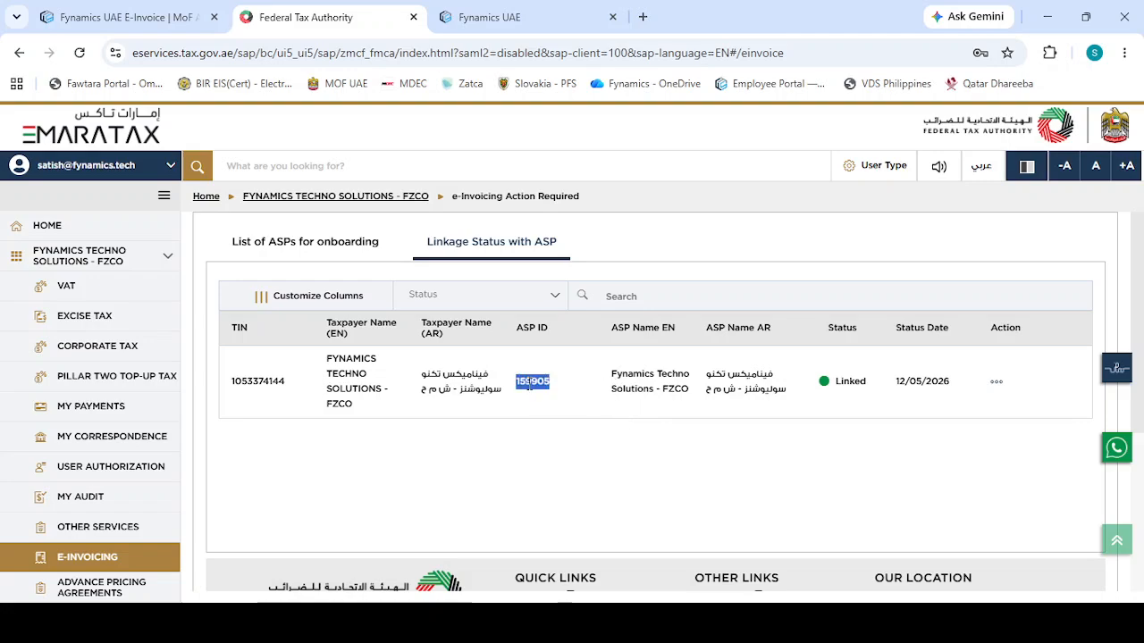
{"action": "left_click", "coordinate": [576, 389]}
{"action": "left_click", "coordinate": [517, 28]}
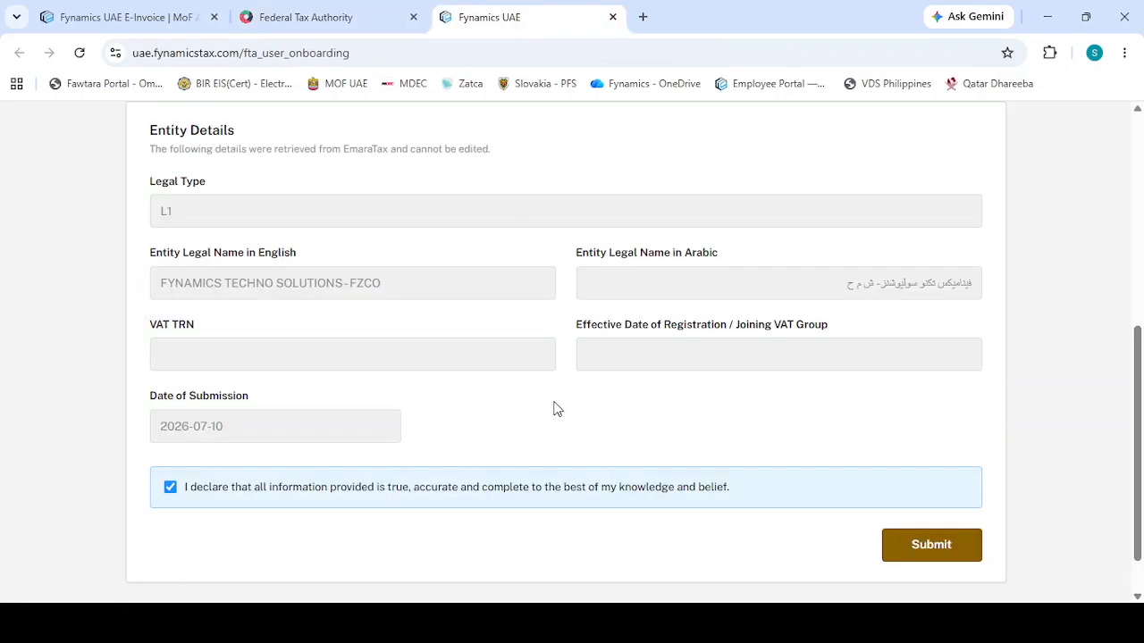